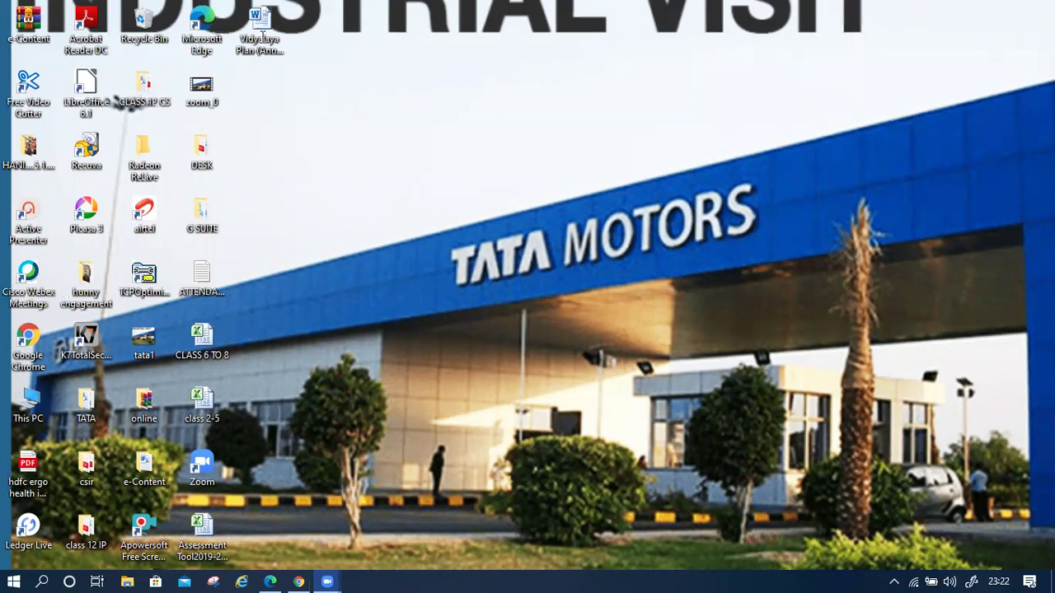
{"action": "type", "text": "www"}
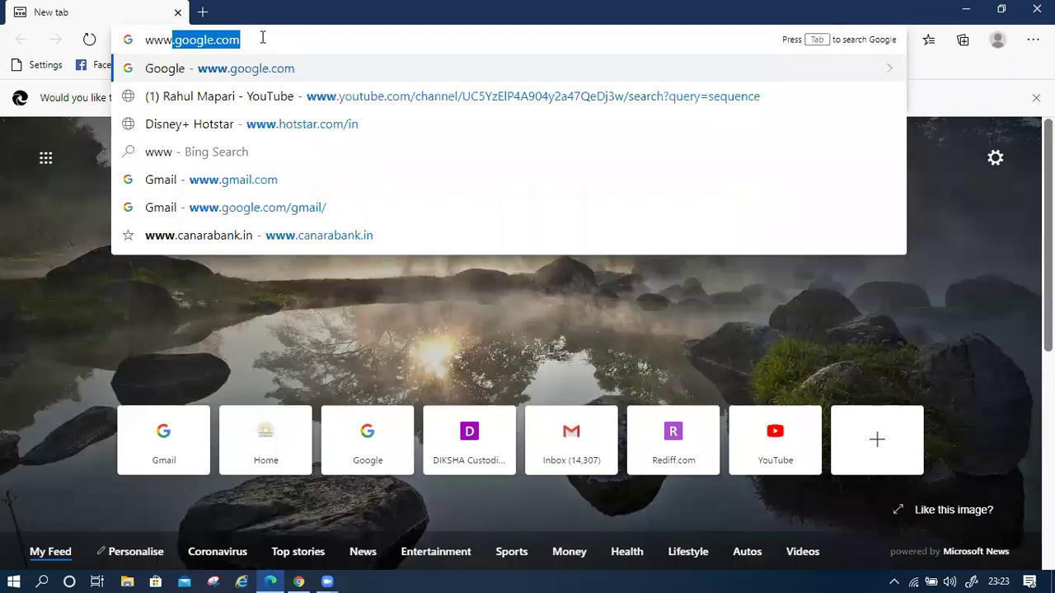
{"action": "type", "text": ".gm"}
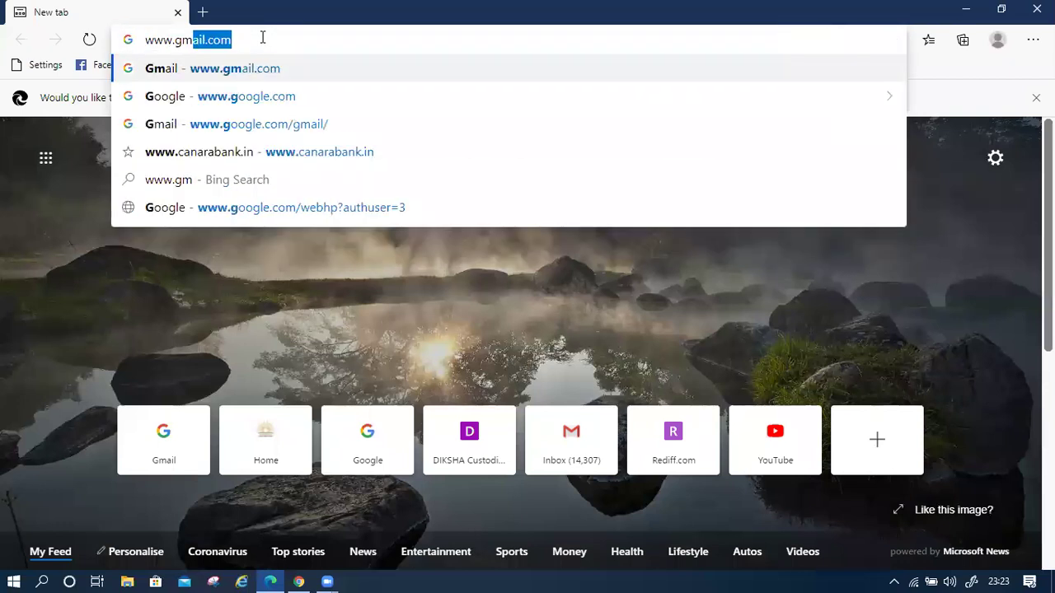
{"action": "type", "text": "ail"}
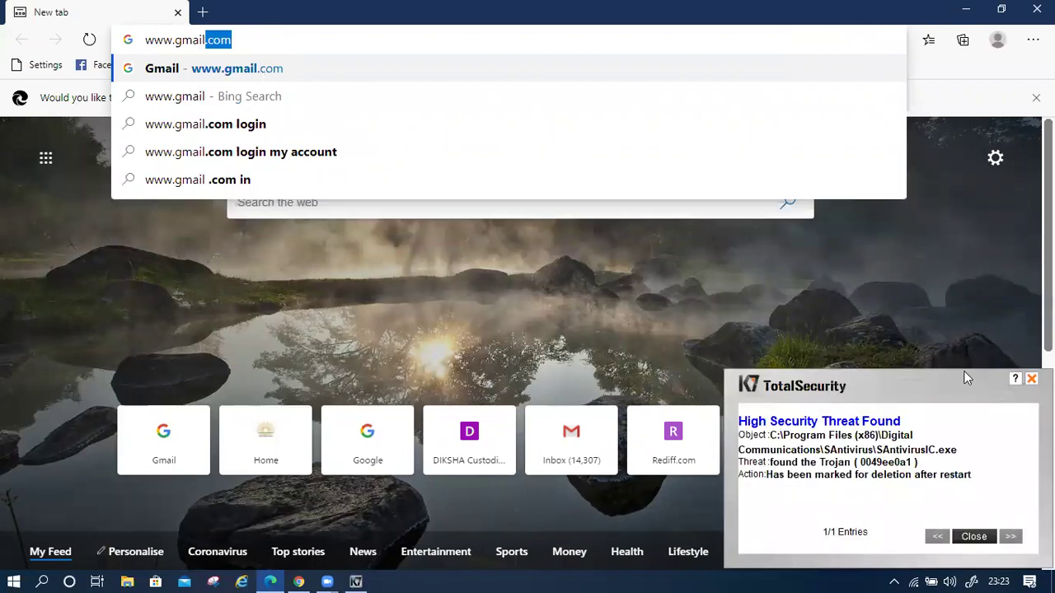
{"action": "key", "text": "Return"}
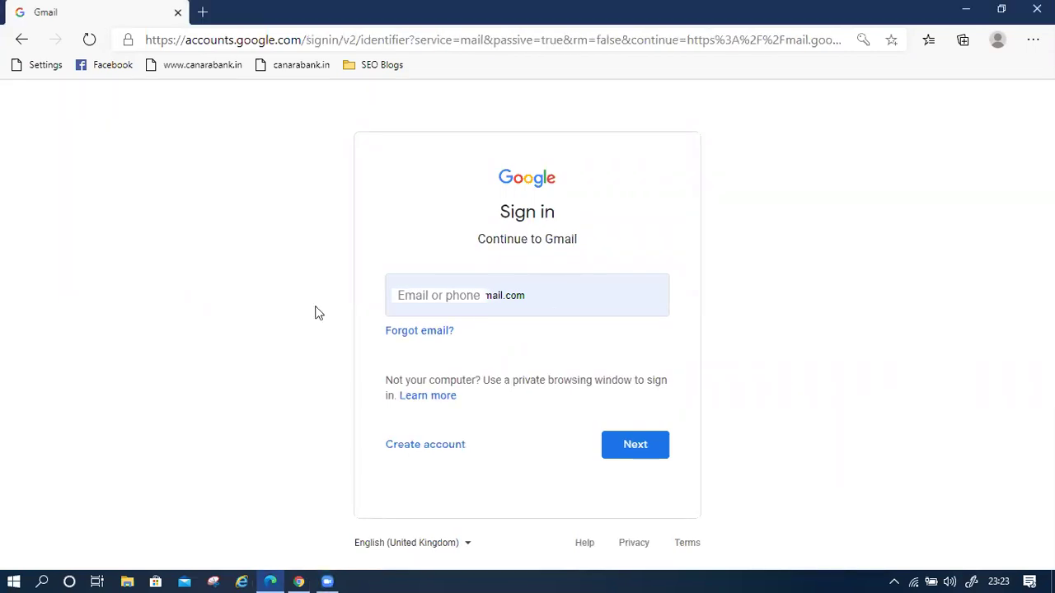
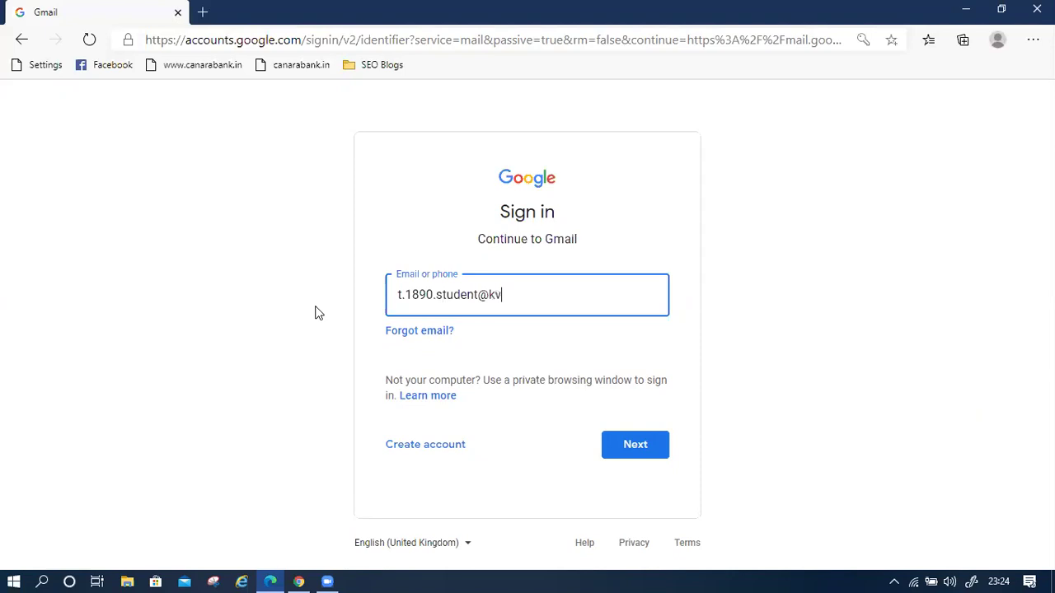
Replace the autofilled address with the student's school account e-mail and proceed to the password page
{"action": "left_click", "coordinate": [636, 448]}
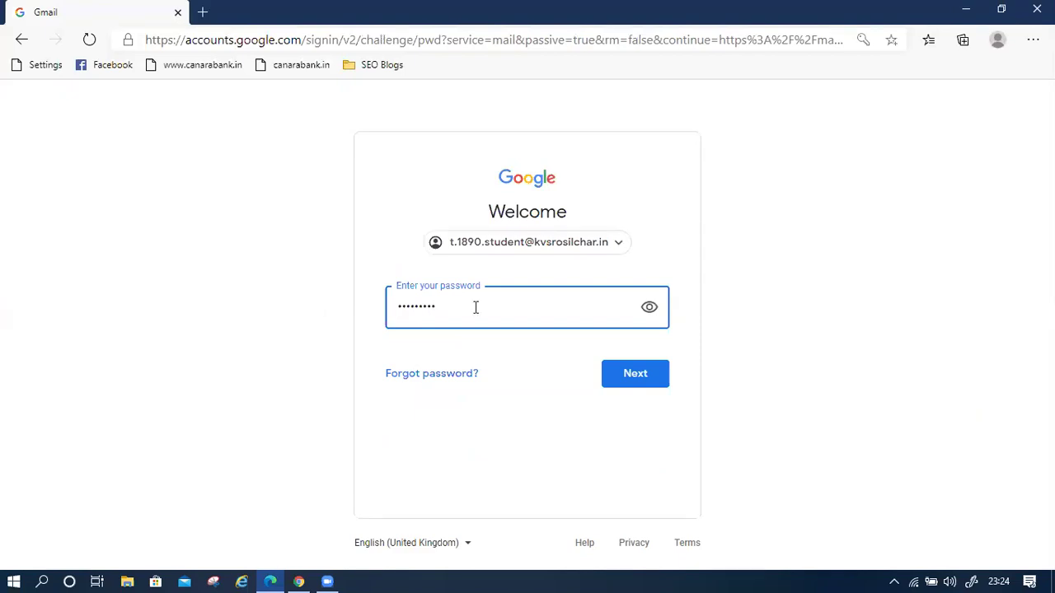
Enter the account password, reveal it to verify it, and submit it to sign in
{"action": "key", "text": "BackSpace"}
{"action": "key", "text": "BackSpace"}
{"action": "key", "text": "BackSpace"}
{"action": "key", "text": "BackSpace"}
{"action": "key", "text": "BackSpace"}
{"action": "key", "text": "BackSpace"}
{"action": "key", "text": "BackSpace"}
{"action": "key", "text": "BackSpace"}
{"action": "key", "text": "BackSpace"}
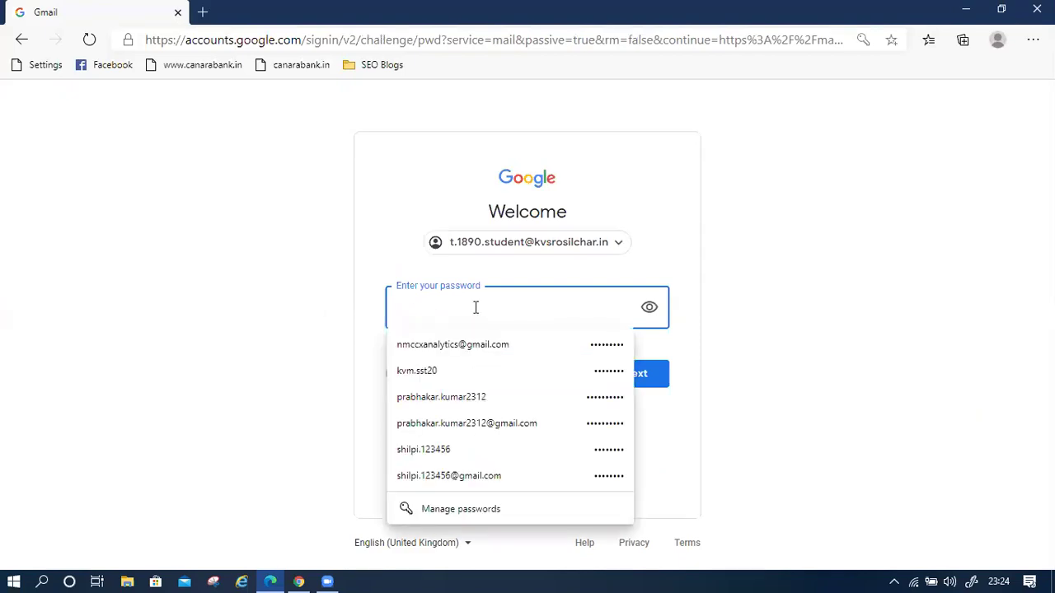
{"action": "type", "text": "•"}
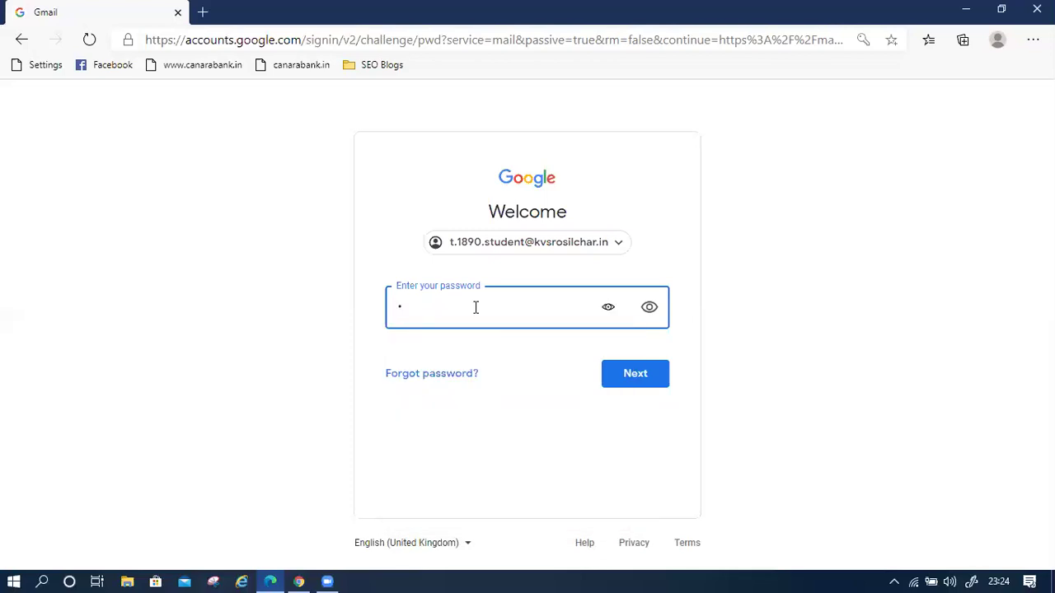
{"action": "type", "text": "•••••••"}
{"action": "left_click", "coordinate": [656, 309]}
{"action": "left_click", "coordinate": [632, 377]}
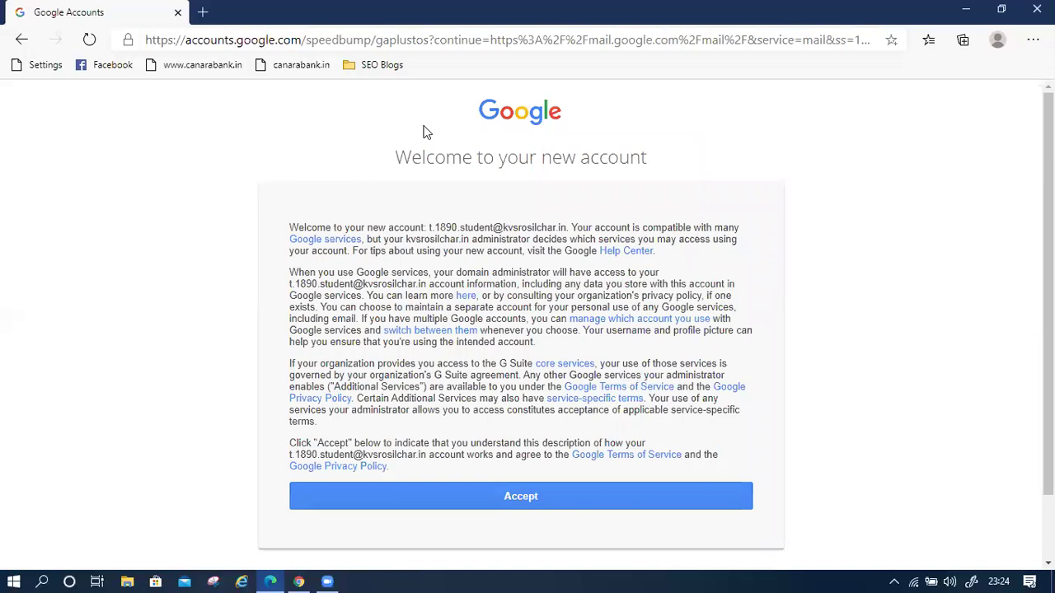
Accept the terms on the 'Welcome to your new account' page
{"action": "left_click", "coordinate": [508, 494]}
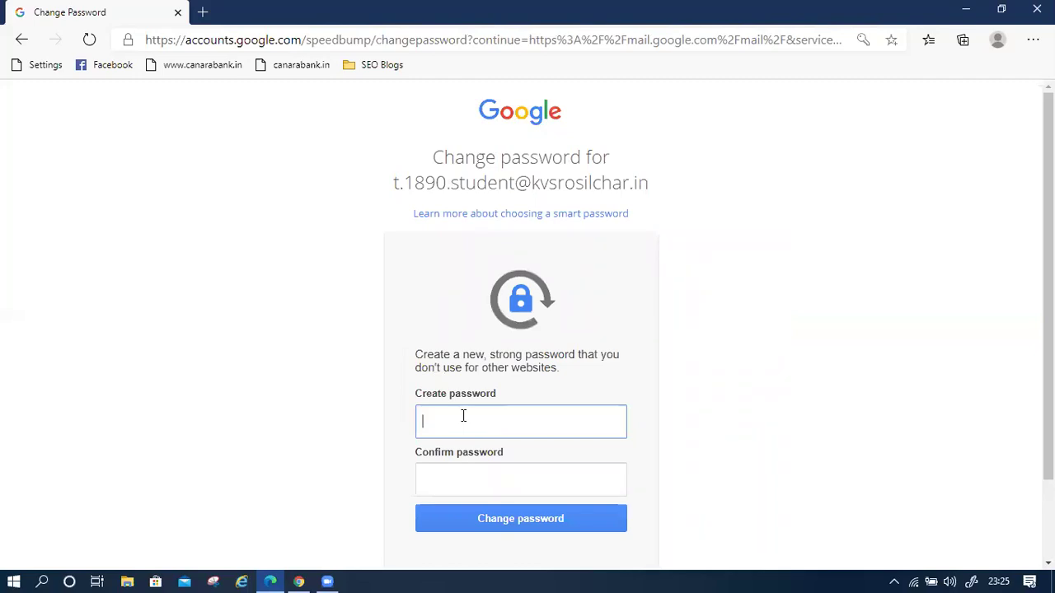
Create and confirm a new student-account password, then continue on to Gmail
{"action": "type", "text": "******"}
{"action": "left_click", "coordinate": [507, 482]}
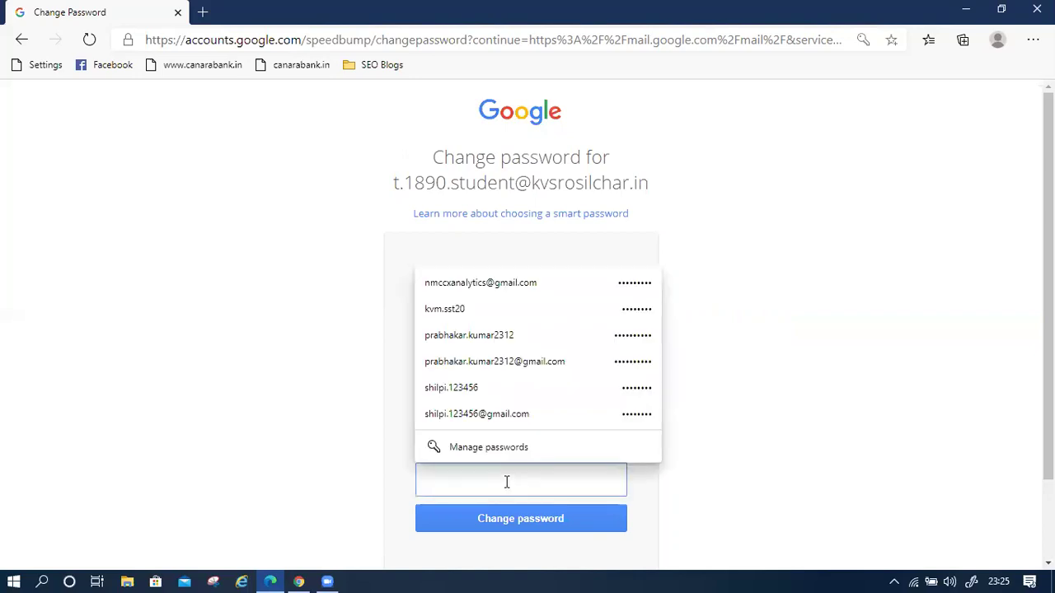
{"action": "type", "text": "***"}
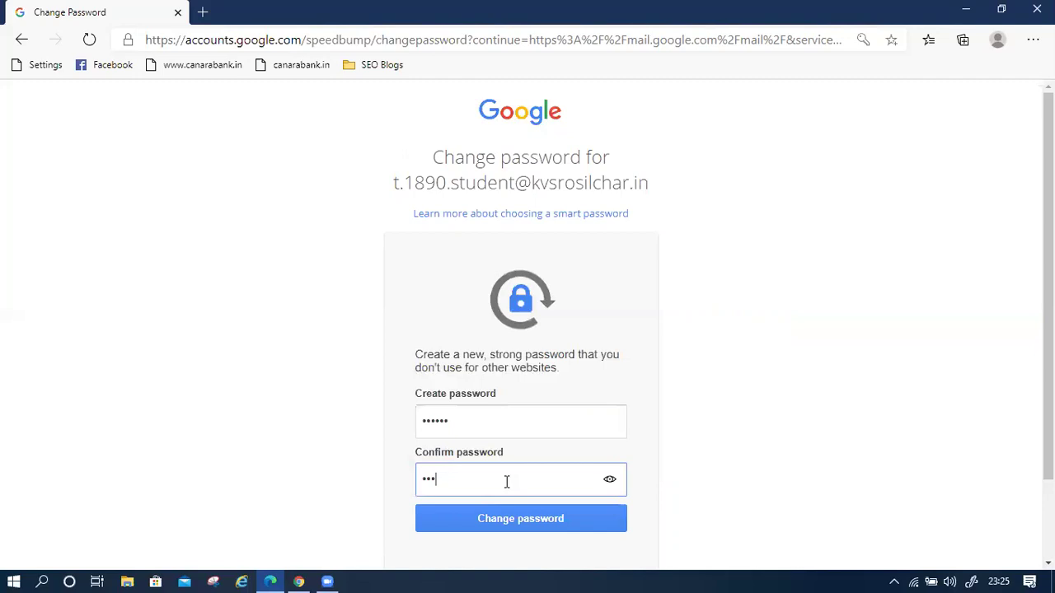
{"action": "type", "text": "***"}
{"action": "left_click", "coordinate": [532, 521]}
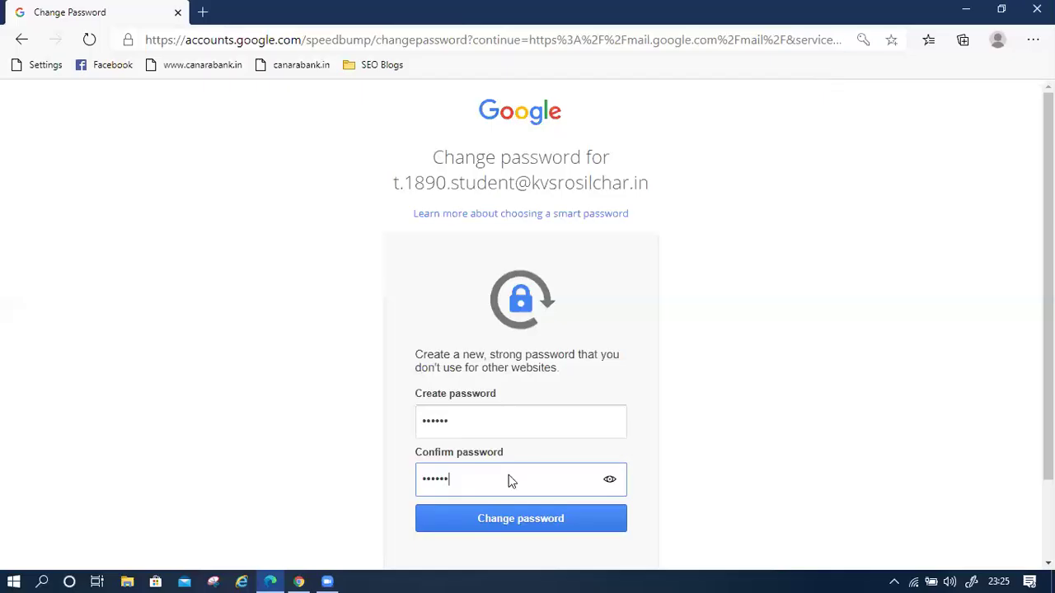
{"action": "key", "text": "Return"}
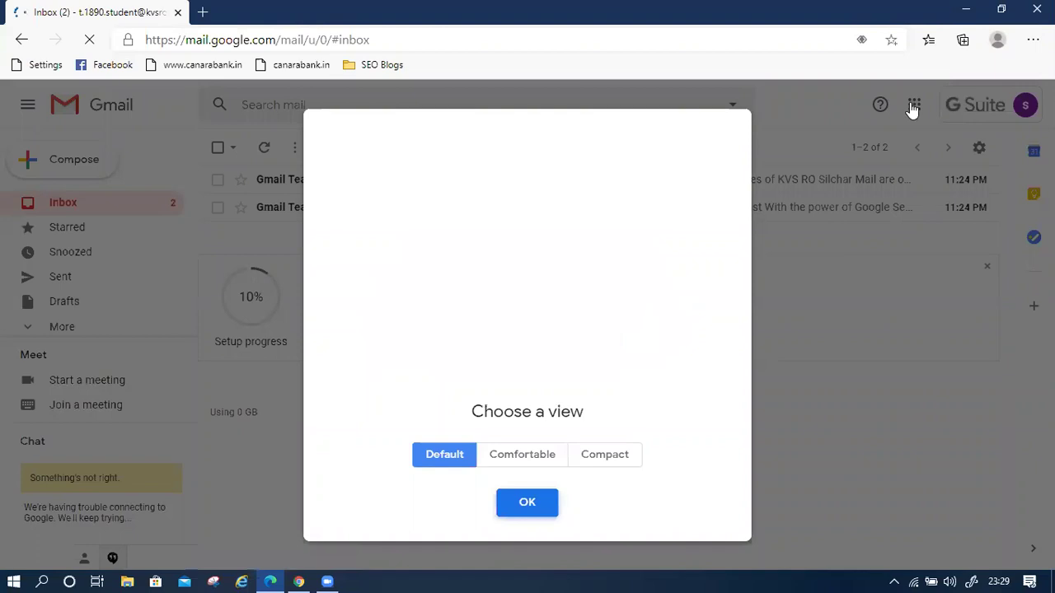
Keep the Default option in Gmail's 'Choose a view' dialog
{"action": "key", "text": "Return"}
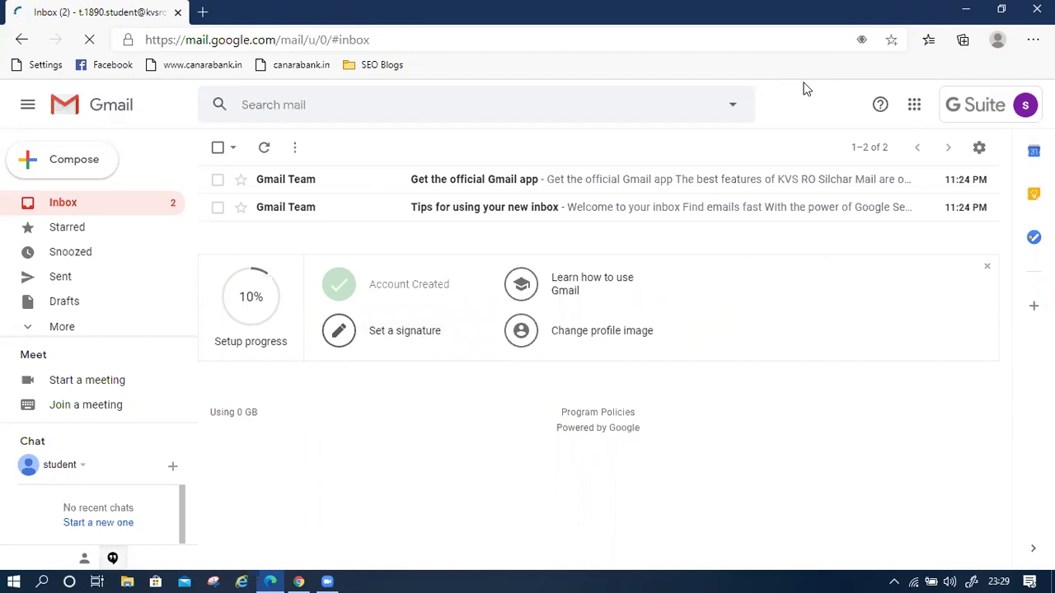
Open the Google apps panel from Gmail's toolbar using the keyboard
{"action": "key", "text": "Tab"}
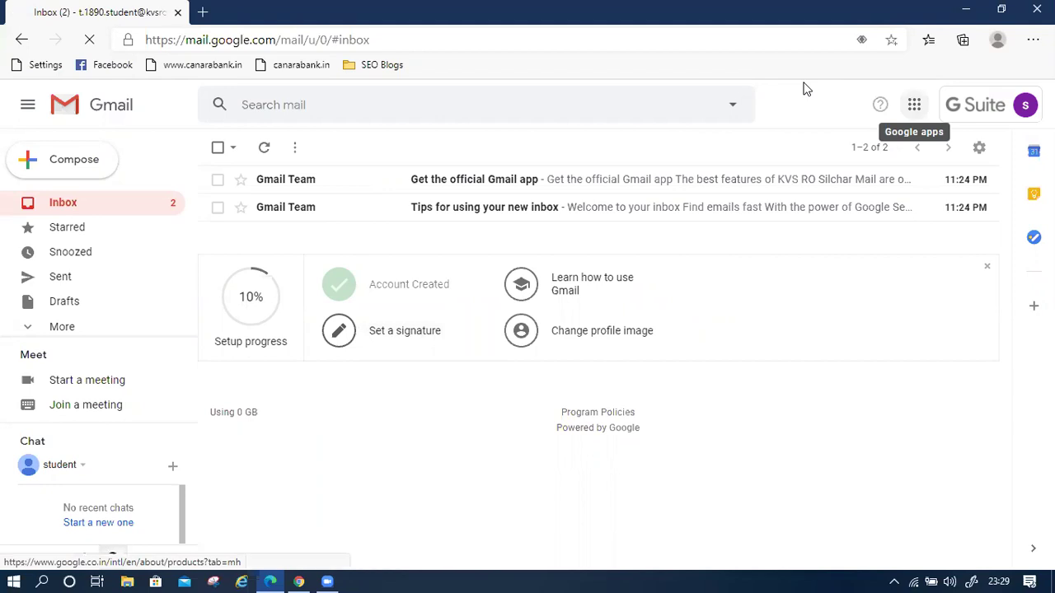
{"action": "key", "text": "Return"}
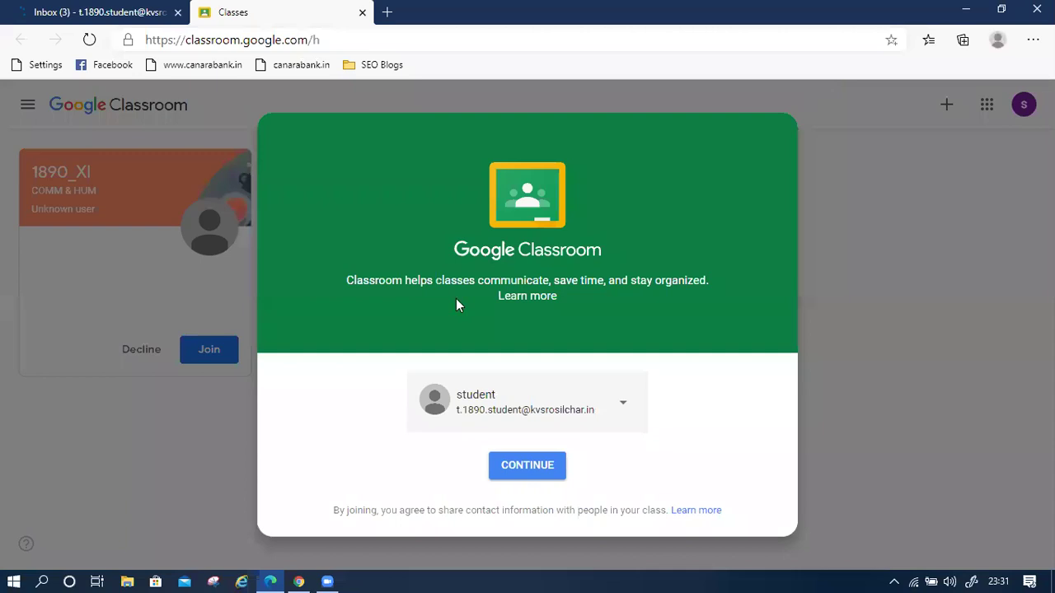
Continue with the student account and register in Classroom as I'M A STUDENT
{"action": "left_click", "coordinate": [521, 466]}
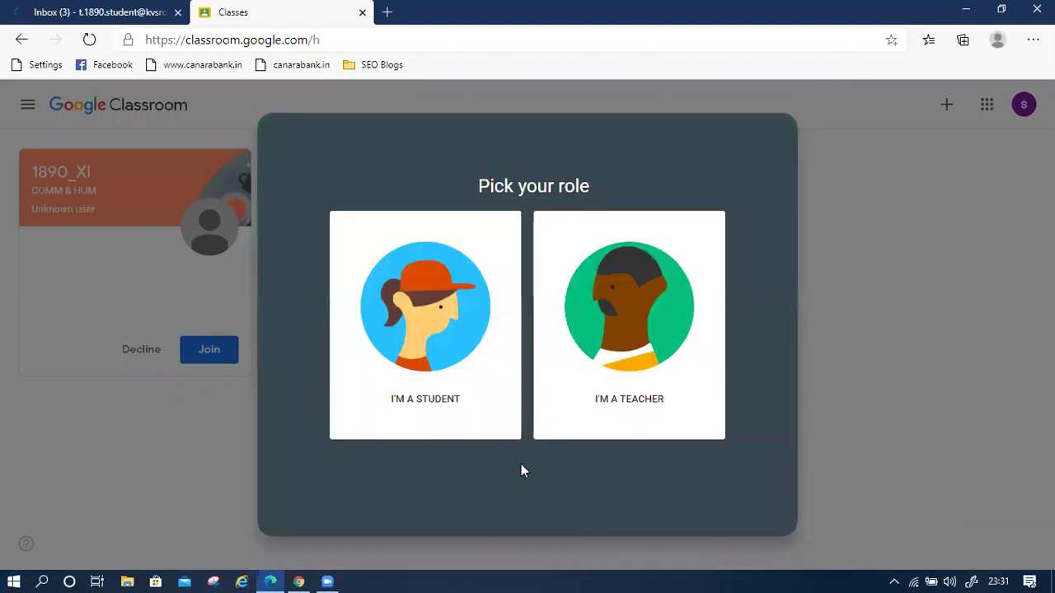
{"action": "left_click", "coordinate": [439, 307]}
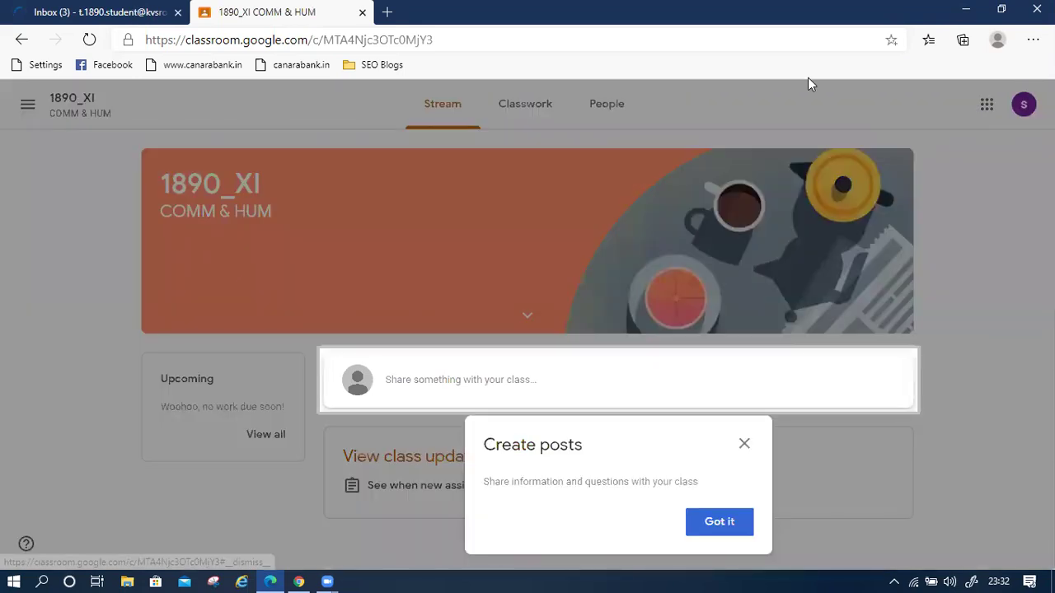
Dismiss the Create posts tip and switch browser tabs with Ctrl+Tab
{"action": "left_click", "coordinate": [808, 79]}
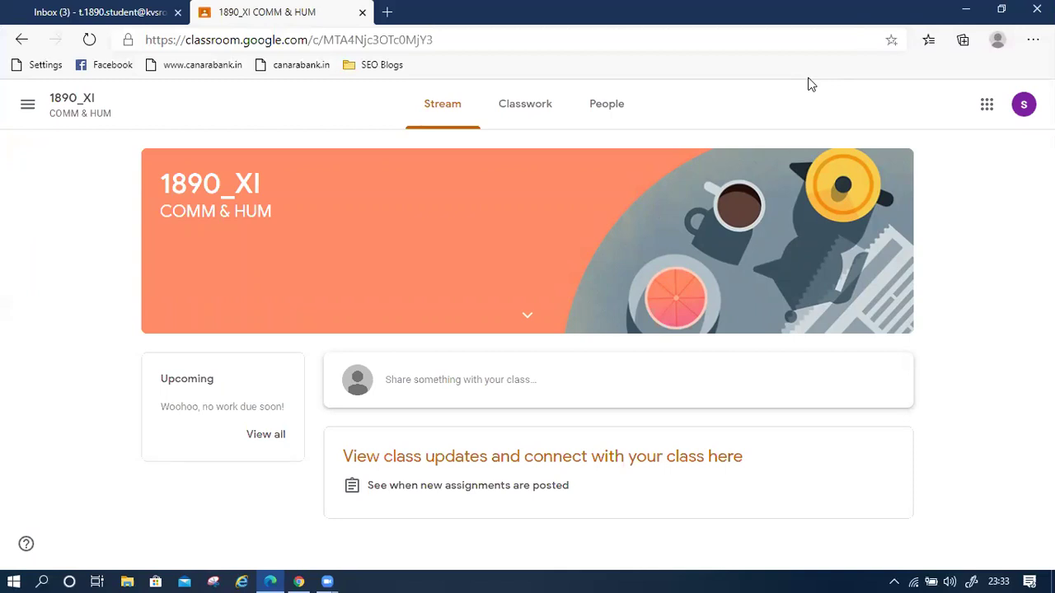
{"action": "key", "text": "ctrl+Tab"}
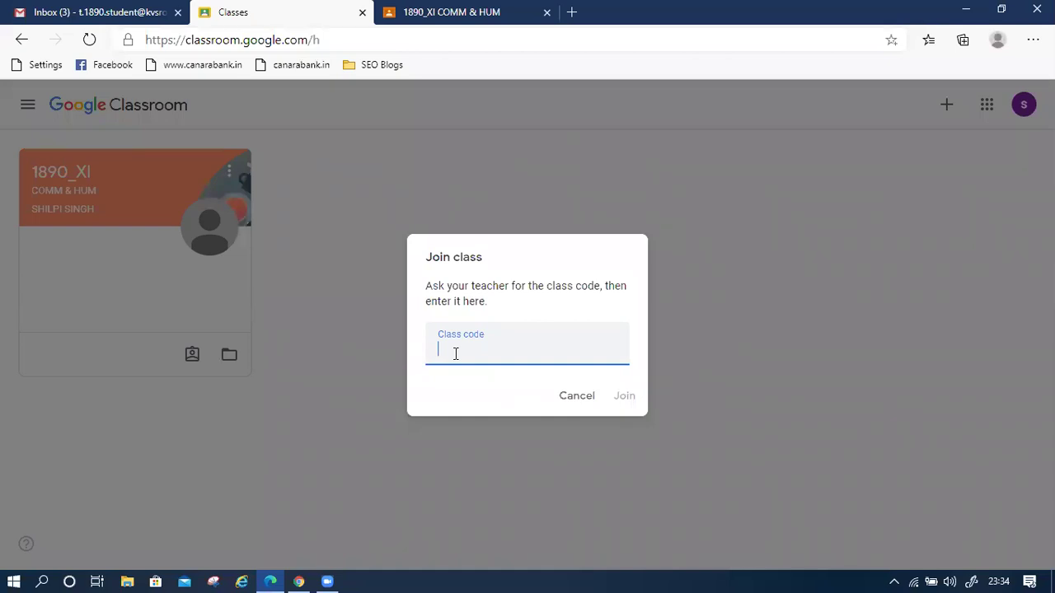
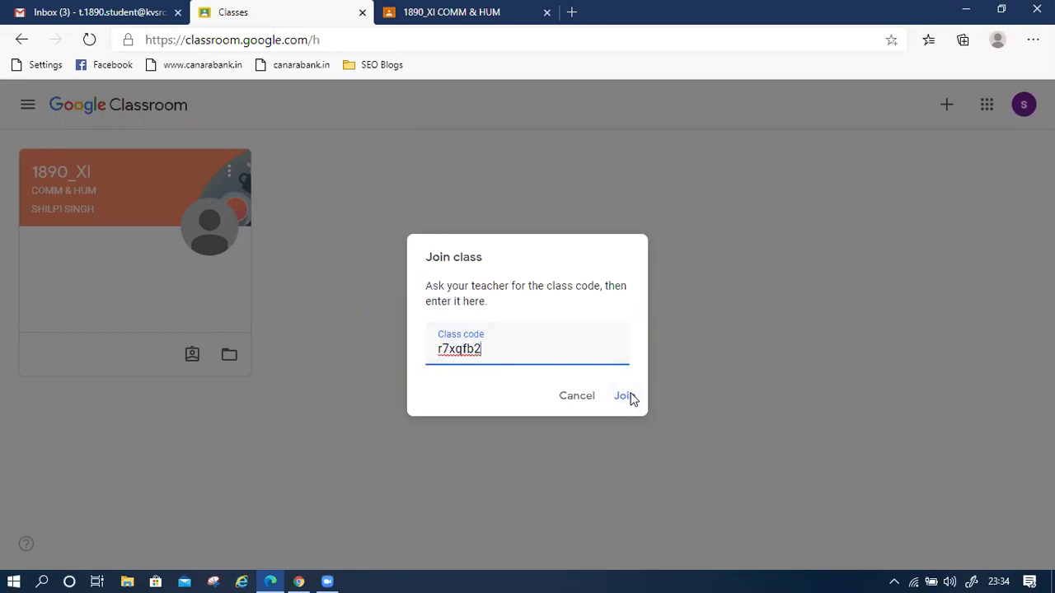
Join 1890_XII_COMM_&_HUM B & C with its class code, then return to the Gmail tab
{"action": "left_click", "coordinate": [624, 396]}
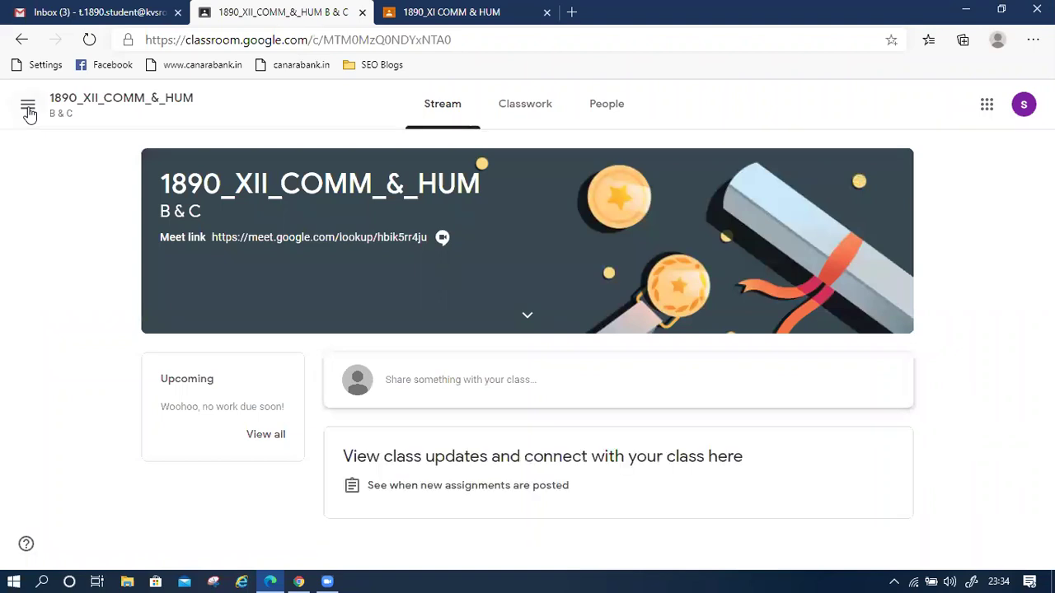
{"action": "left_click", "coordinate": [28, 111]}
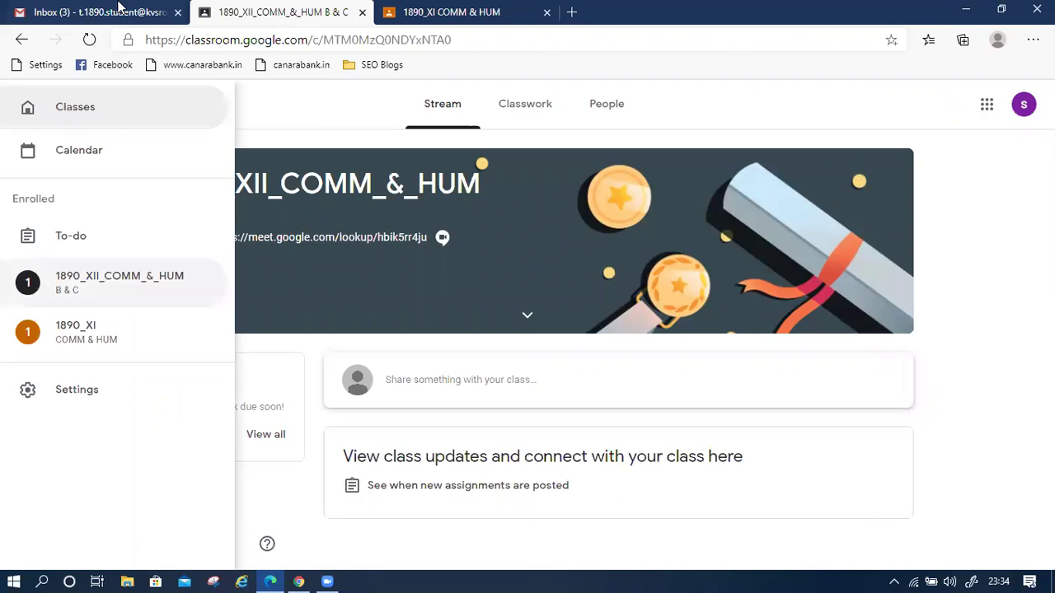
{"action": "left_click", "coordinate": [120, 10]}
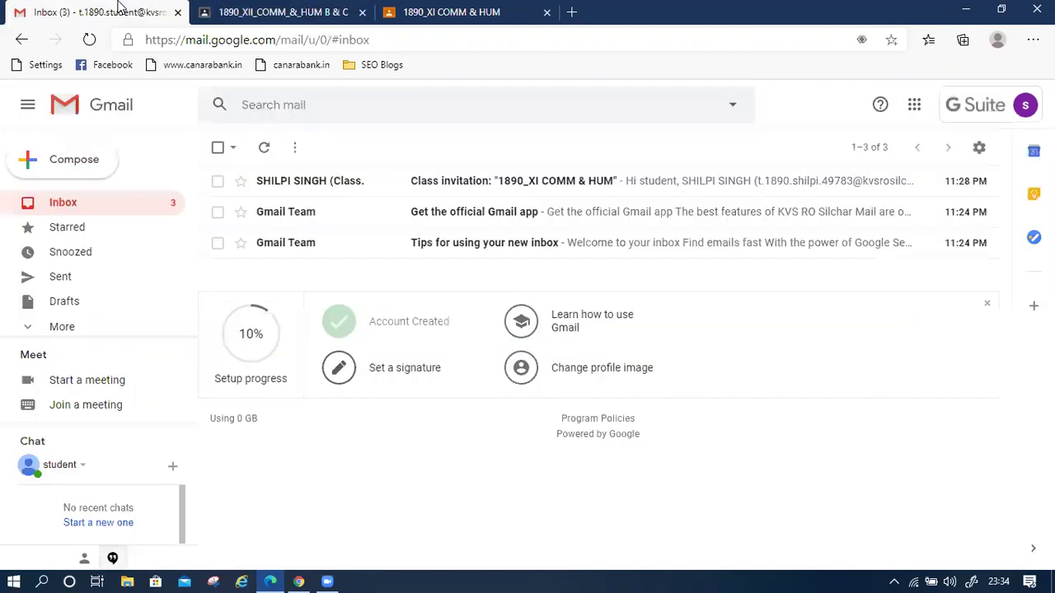
Read the 1890_XI COMM & HUM class invitation email down to its Join invite, then bring up Google apps
{"action": "left_click", "coordinate": [470, 183]}
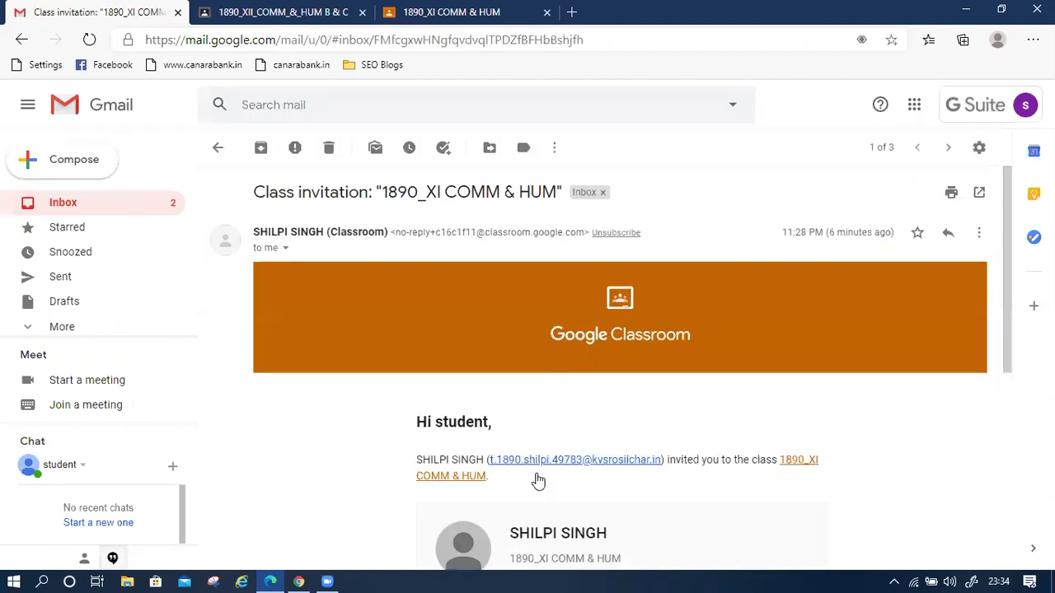
{"action": "scroll", "coordinate": [538, 481], "scroll_direction": "down", "scroll_amount": 2}
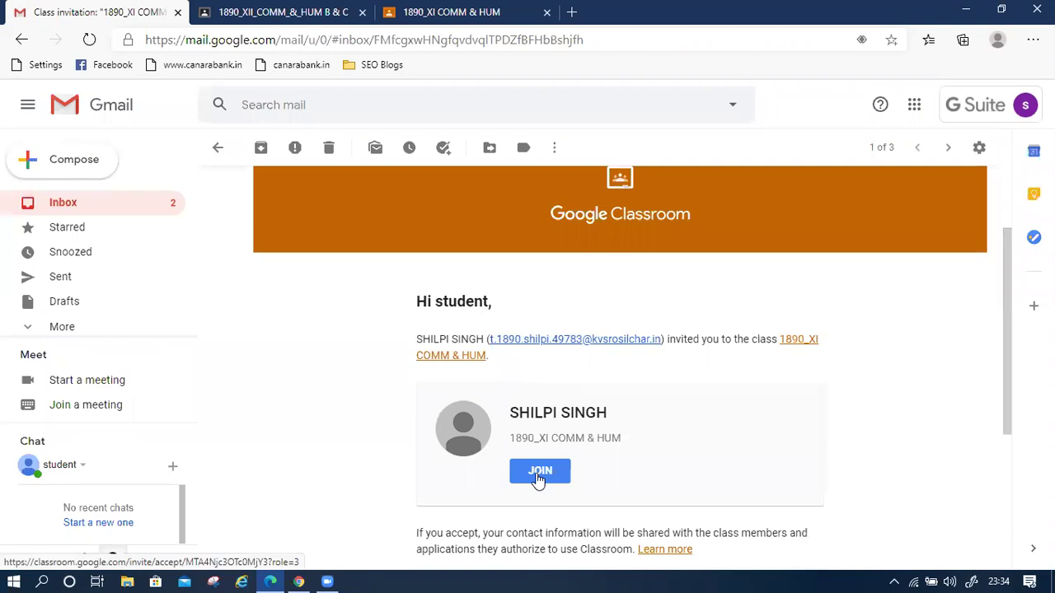
{"action": "left_click", "coordinate": [912, 111]}
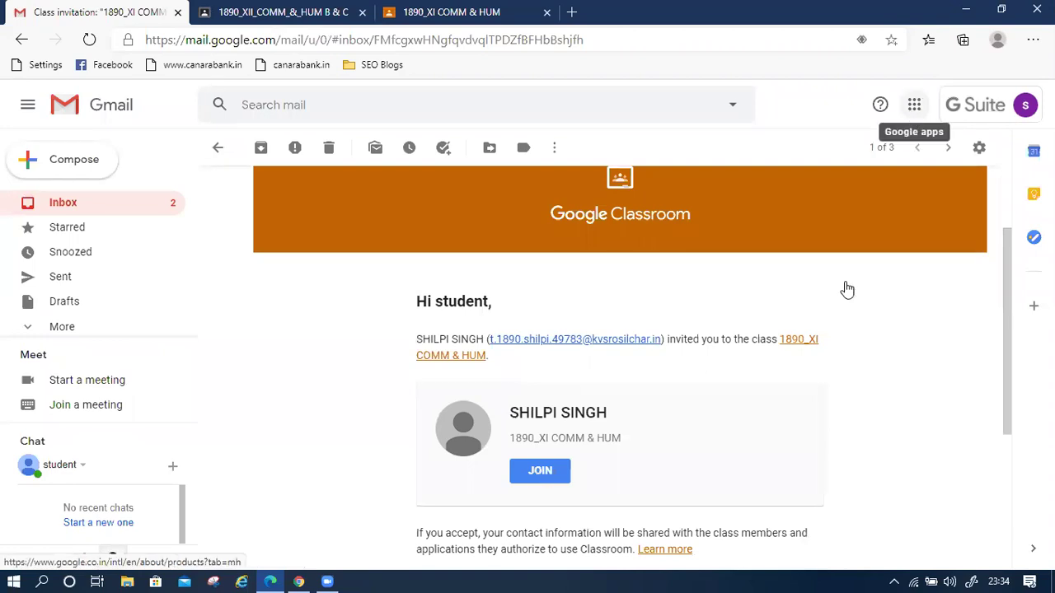